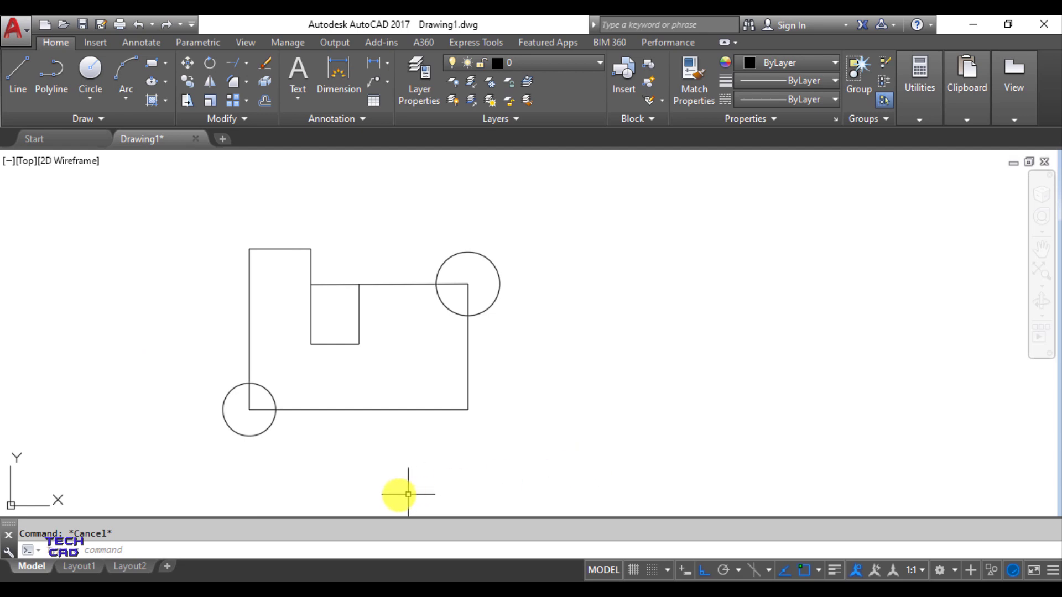
Step: Erase the short top edge, the long top edge and the upper-right circle
click(270, 249)
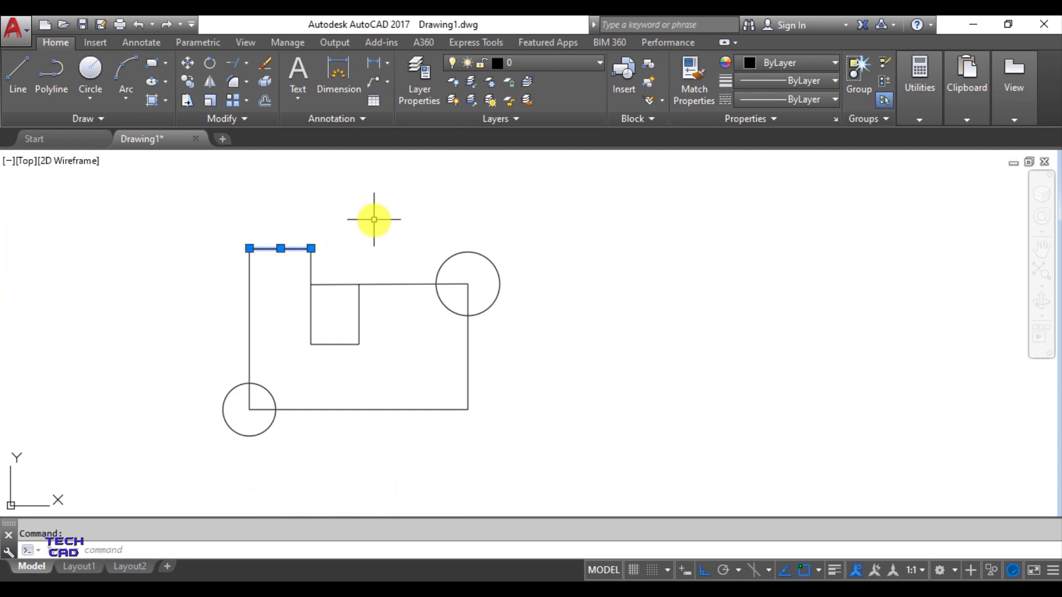
key(Escape)
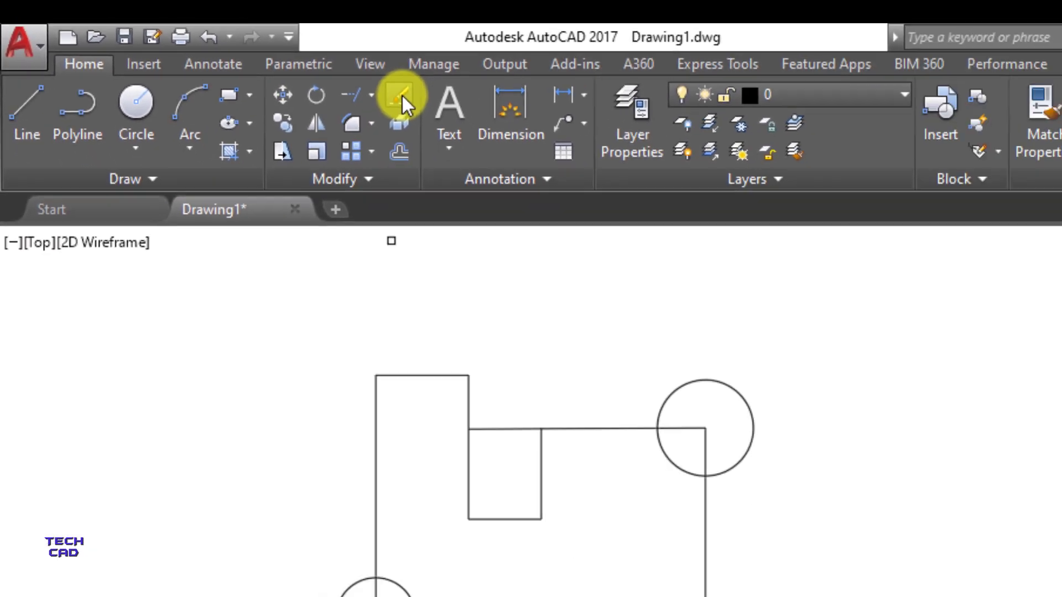
click(630, 152)
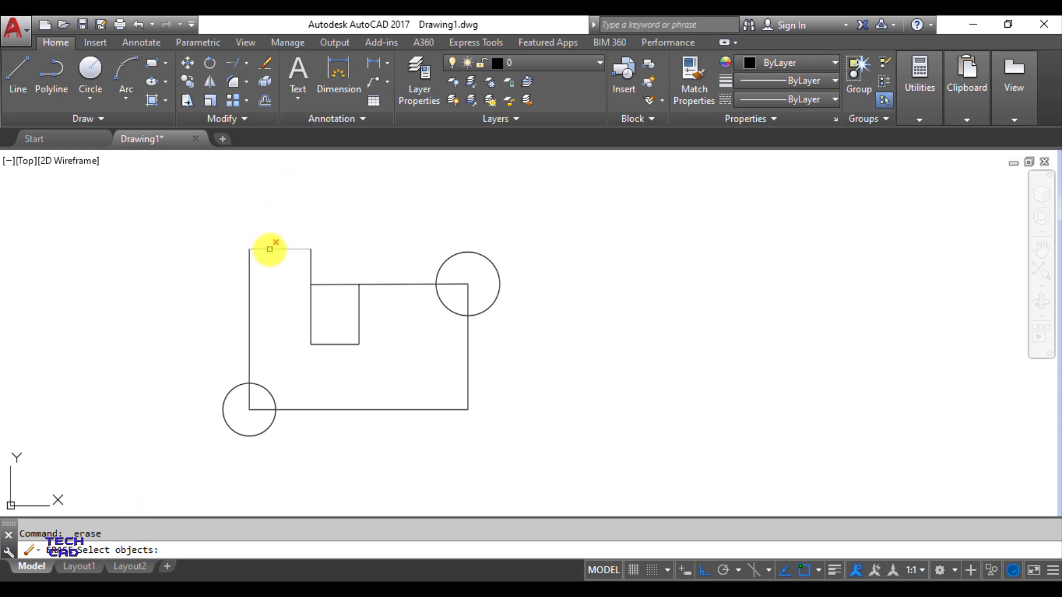
click(269, 249)
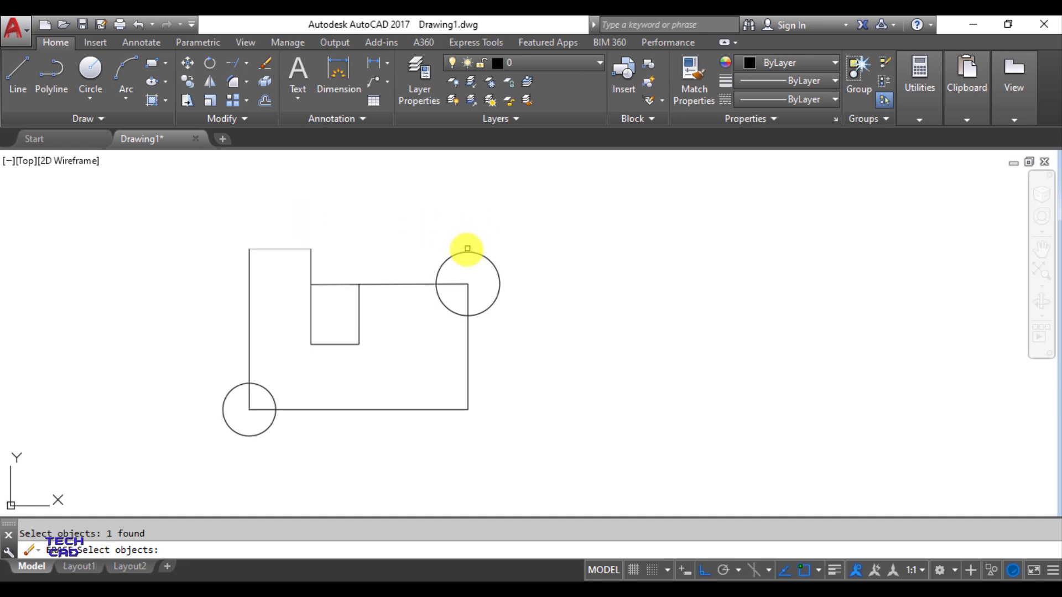
click(462, 252)
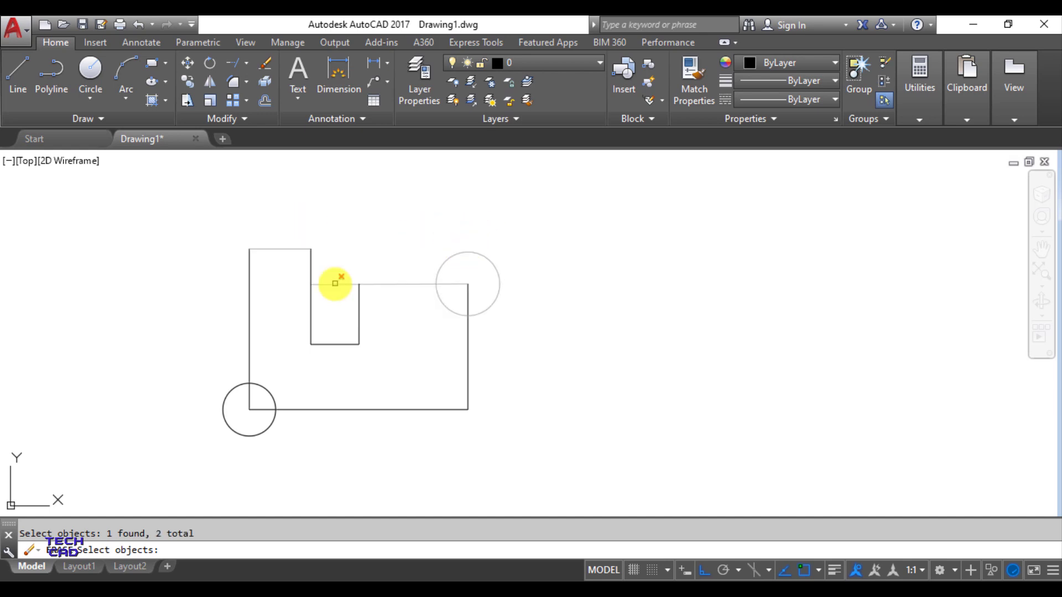
click(334, 283)
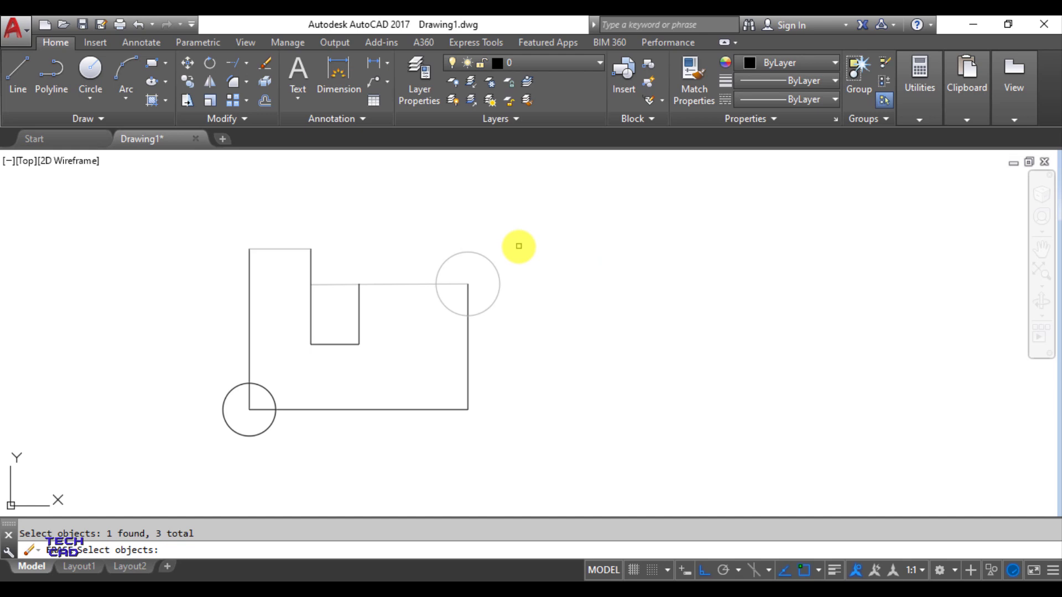
key(Return)
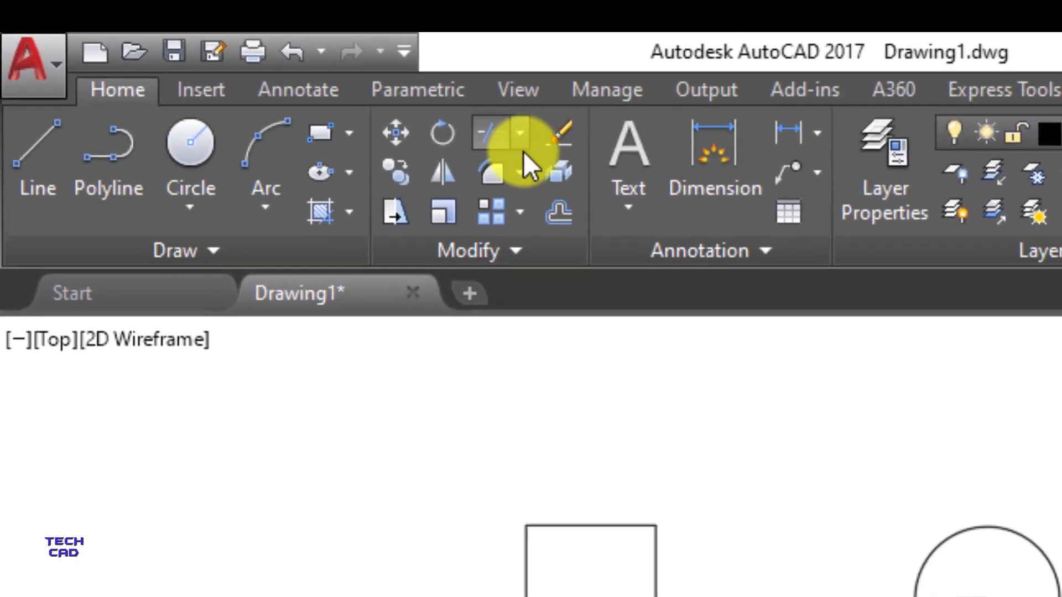
Step: Trim off both circles' arcs inside the rectangle and the small square's top edge
click(523, 137)
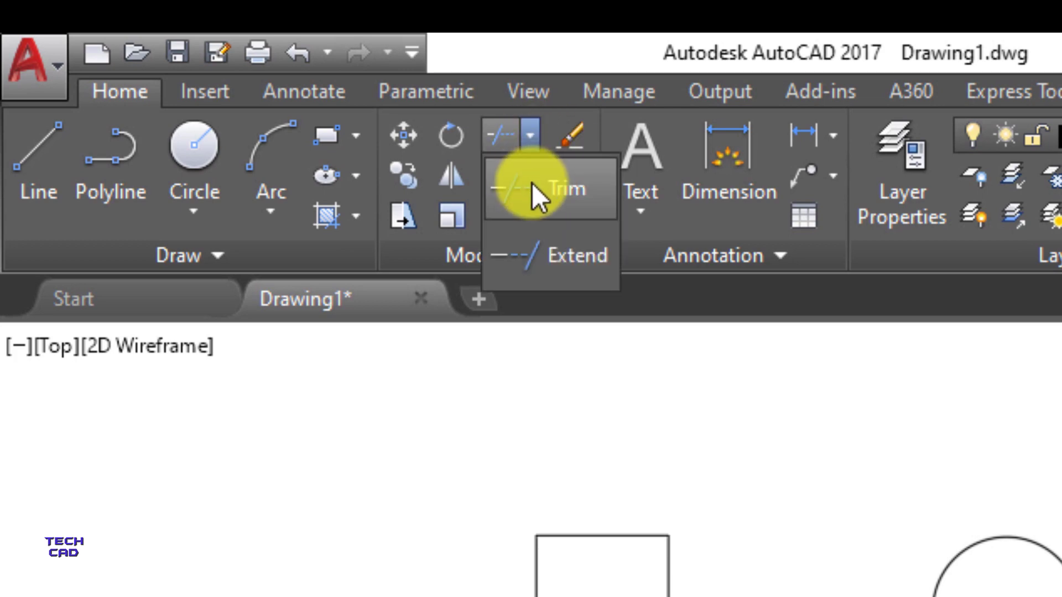
click(543, 194)
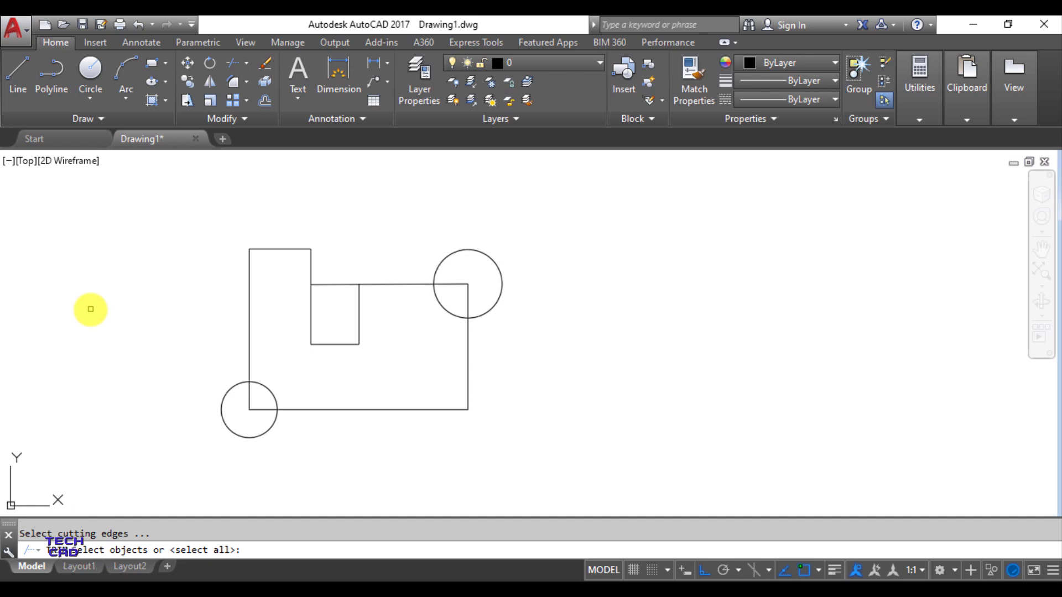
key(Return)
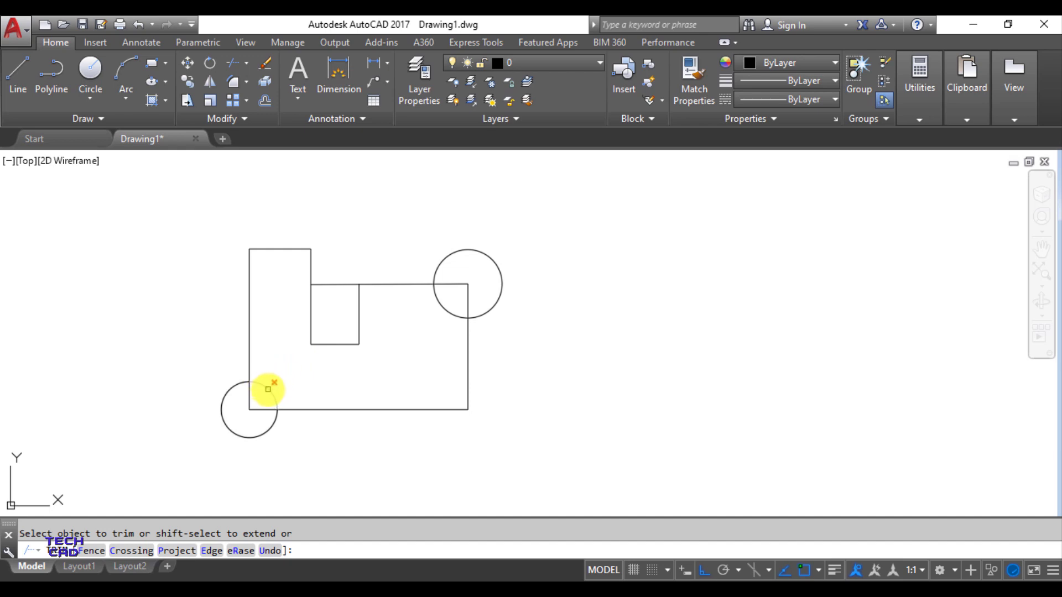
click(268, 390)
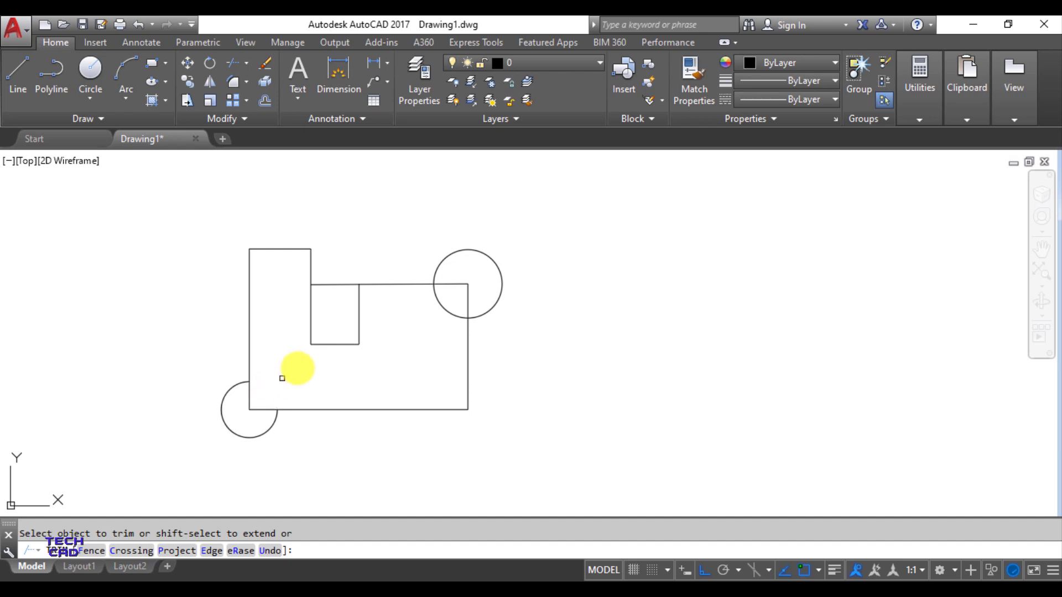
click(445, 308)
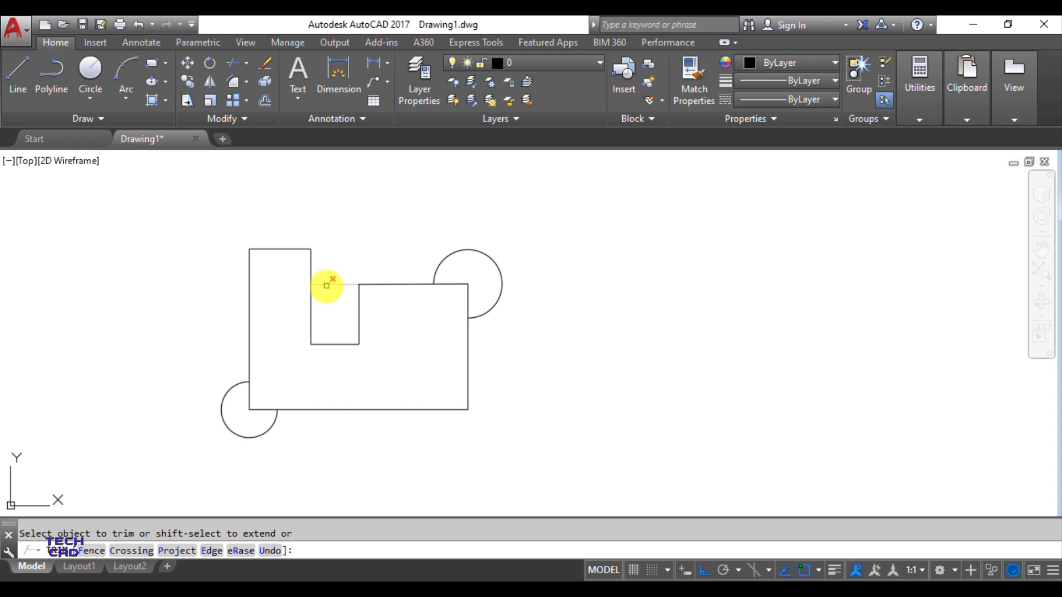
click(326, 286)
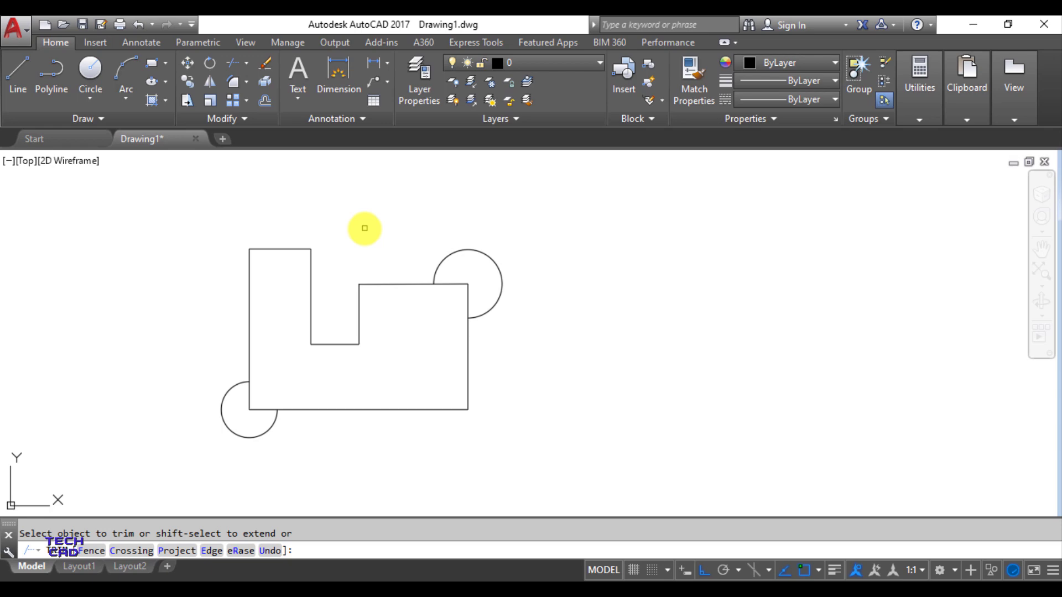
key(Escape)
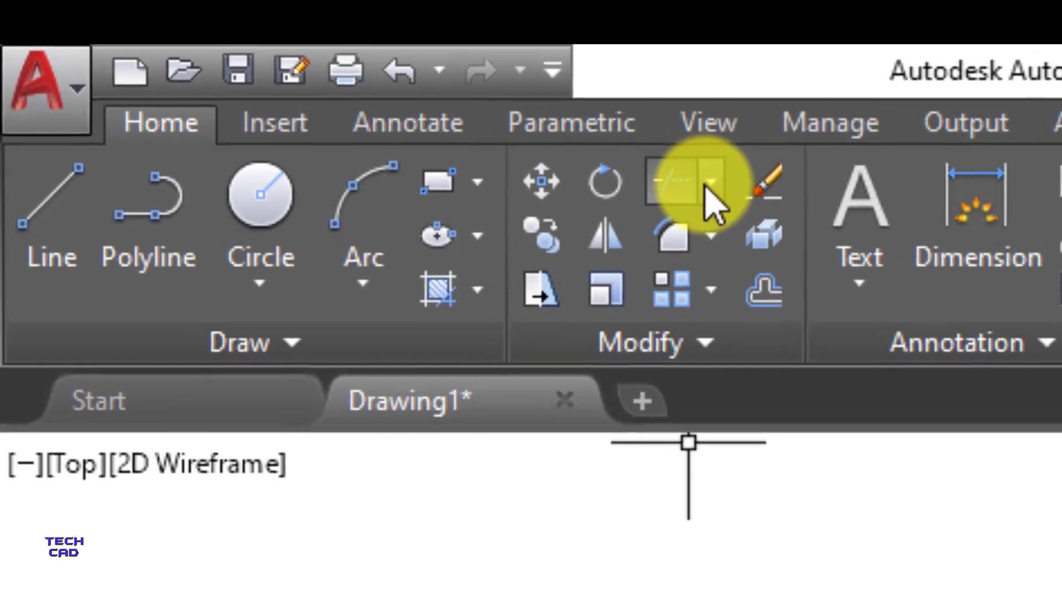
Step: Extend the long top edge left to the notch's left wall, closing the small square
click(708, 185)
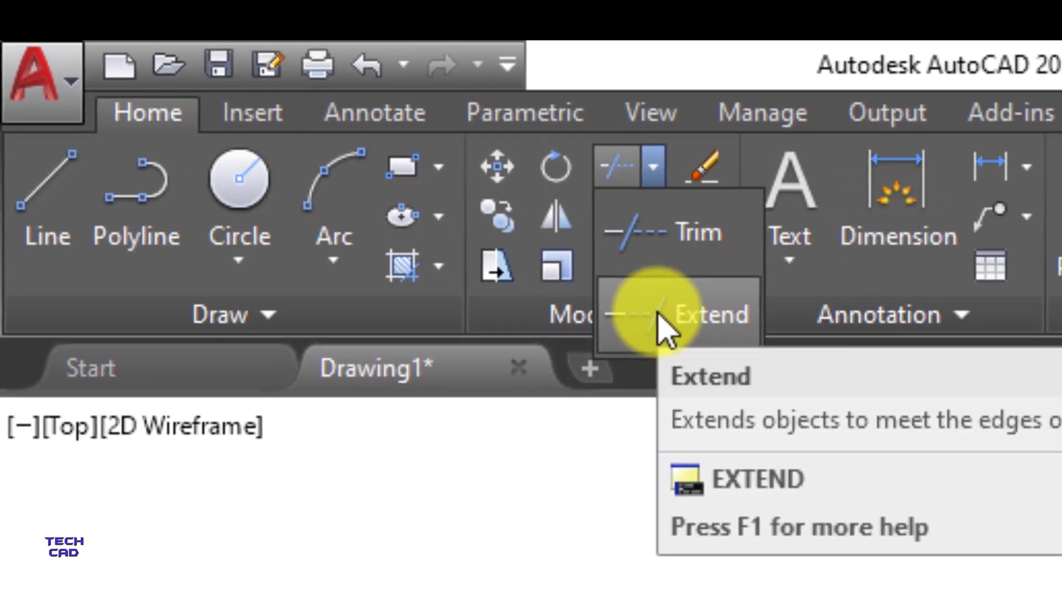
click(726, 346)
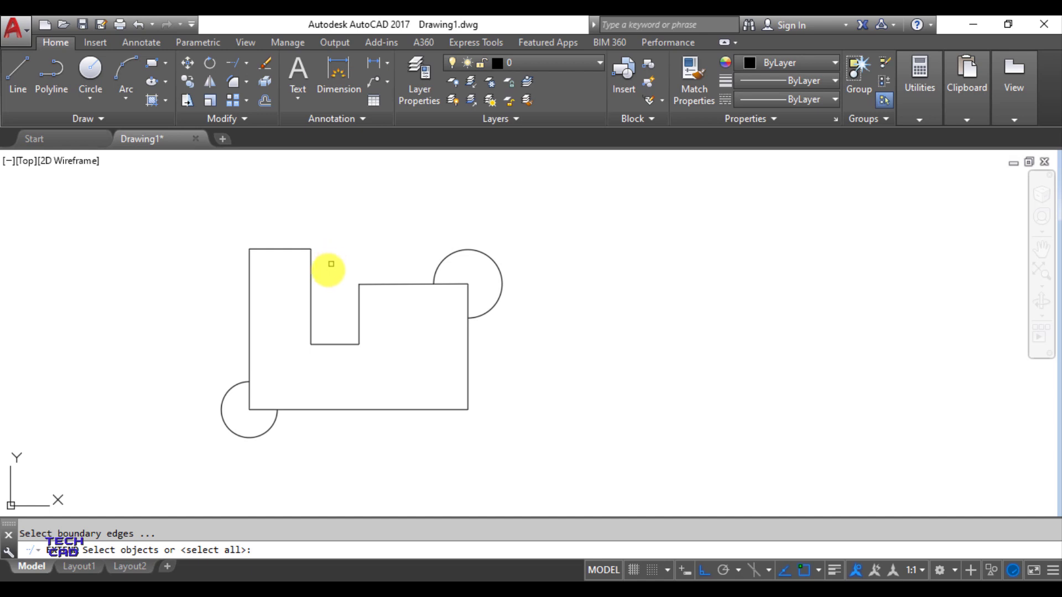
click(311, 268)
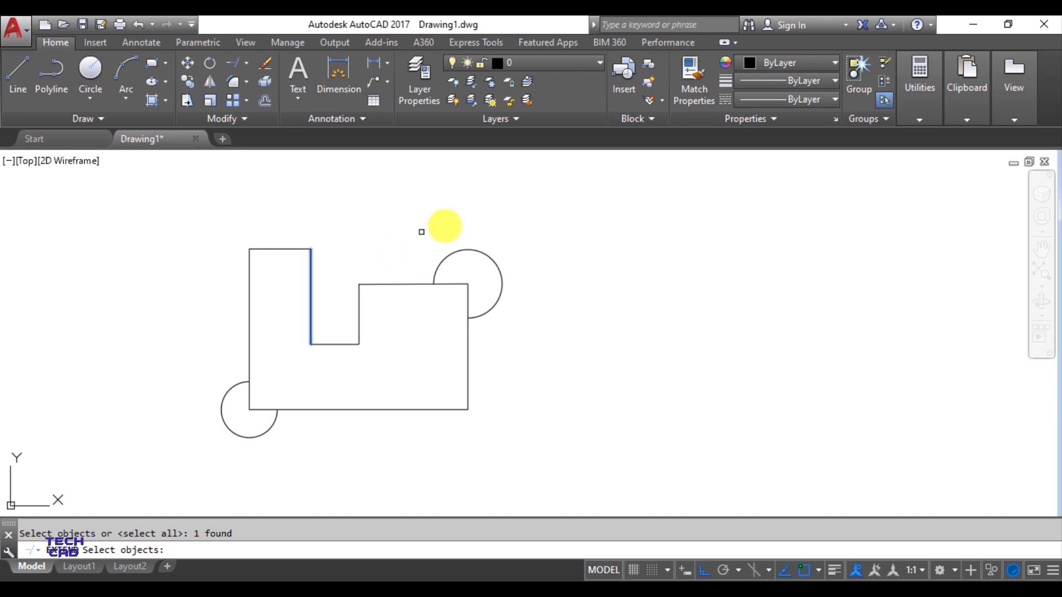
key(Return)
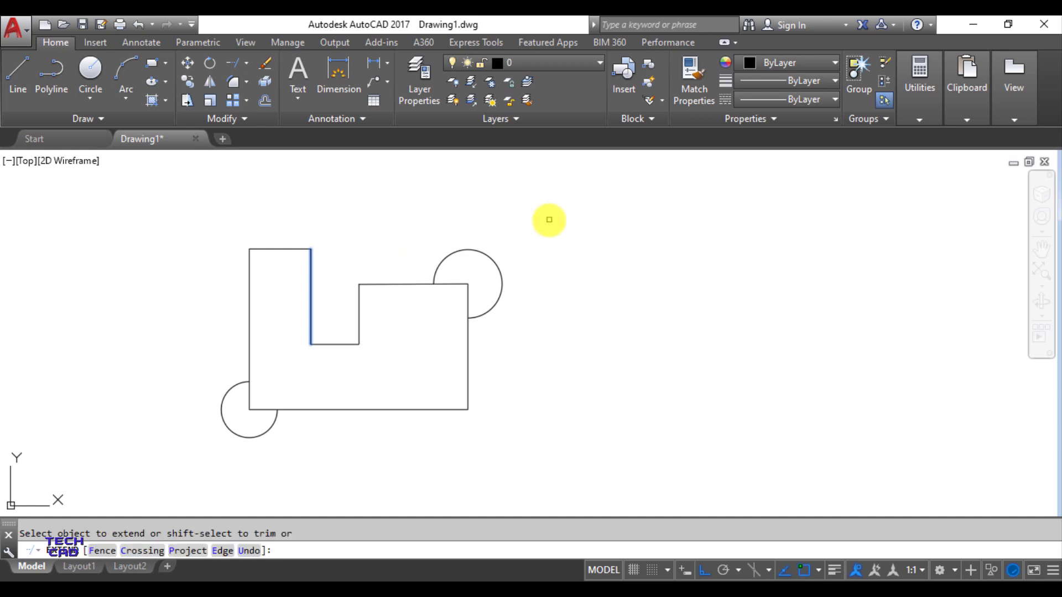
click(402, 285)
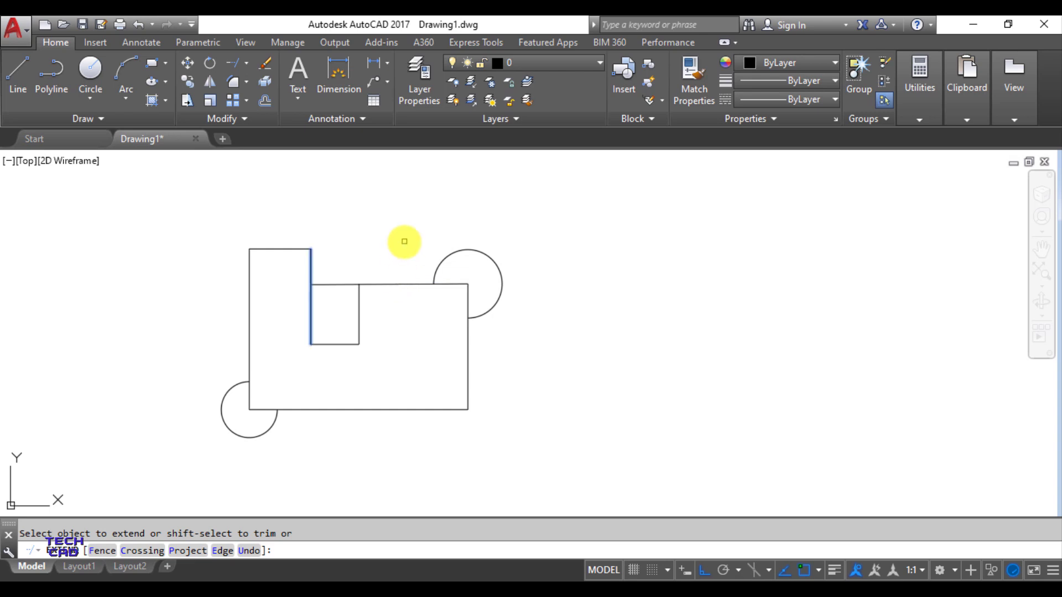
key(Escape)
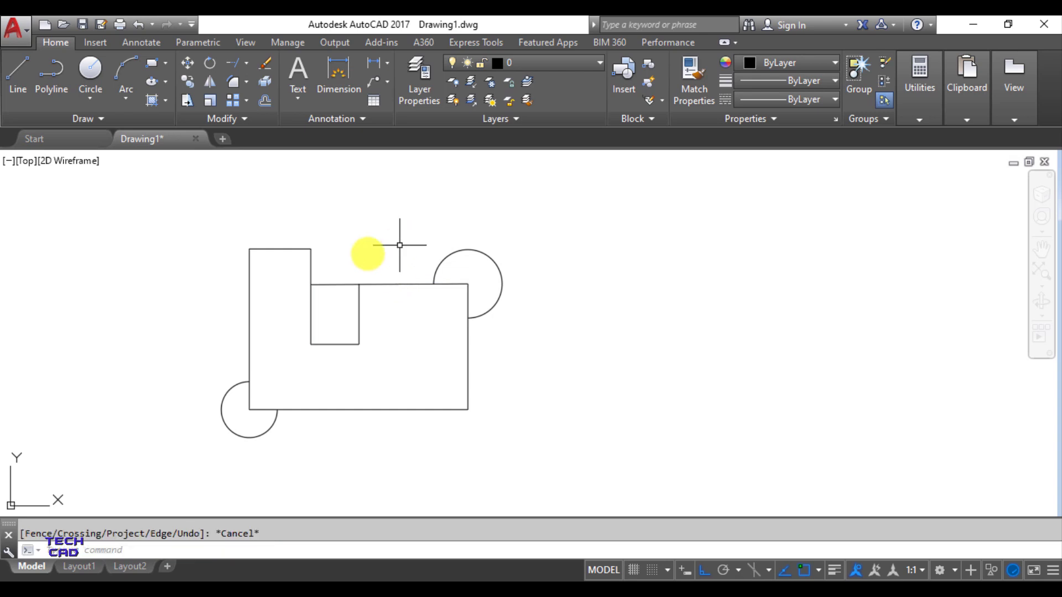
Step: Extend the small square's right and left sides down to the bottom edge as boundary
click(357, 308)
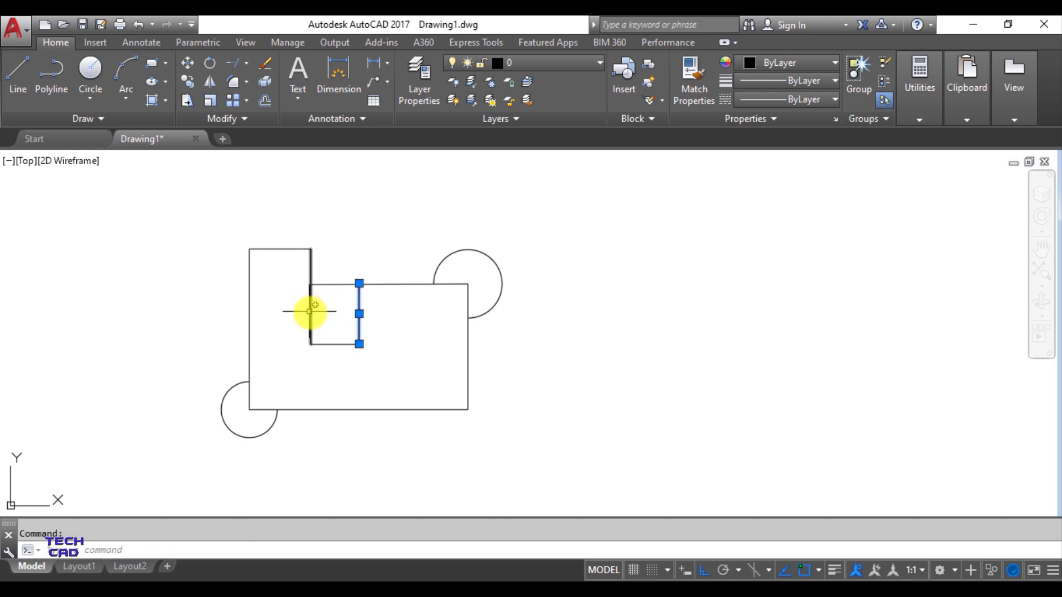
click(310, 311)
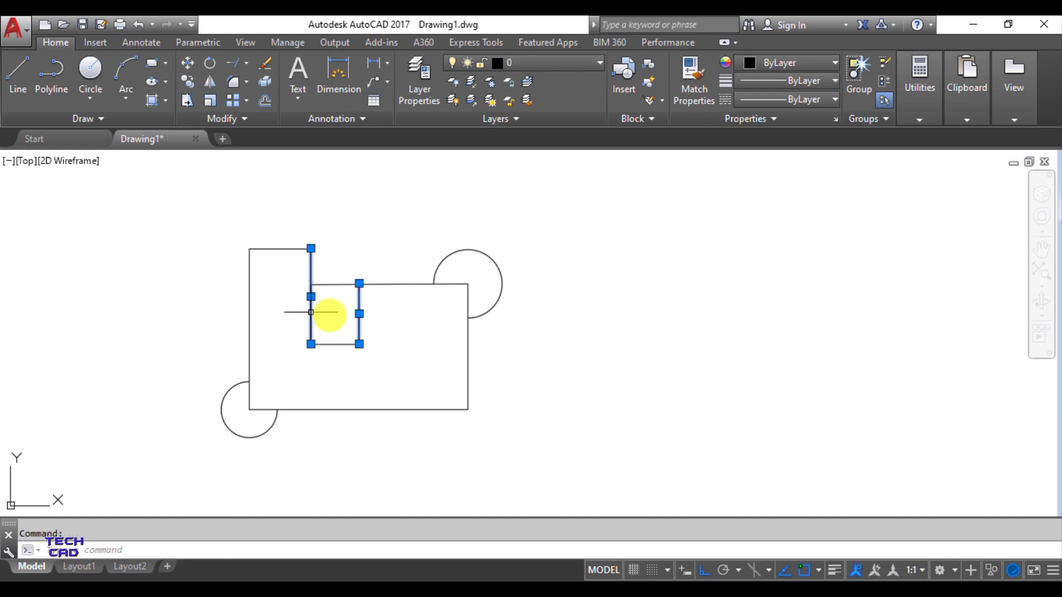
click(351, 424)
key(Escape)
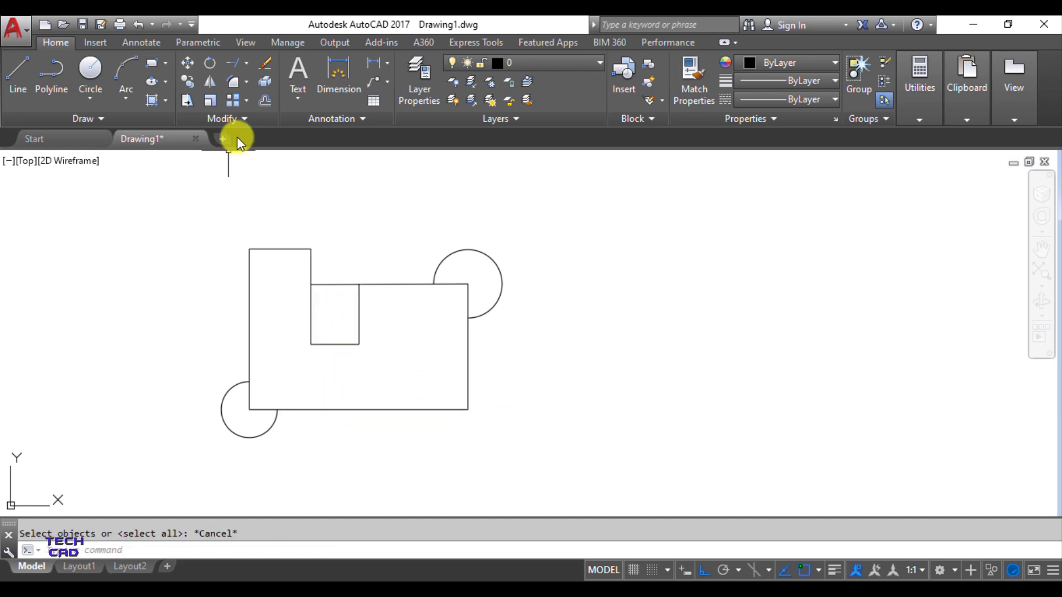
click(231, 62)
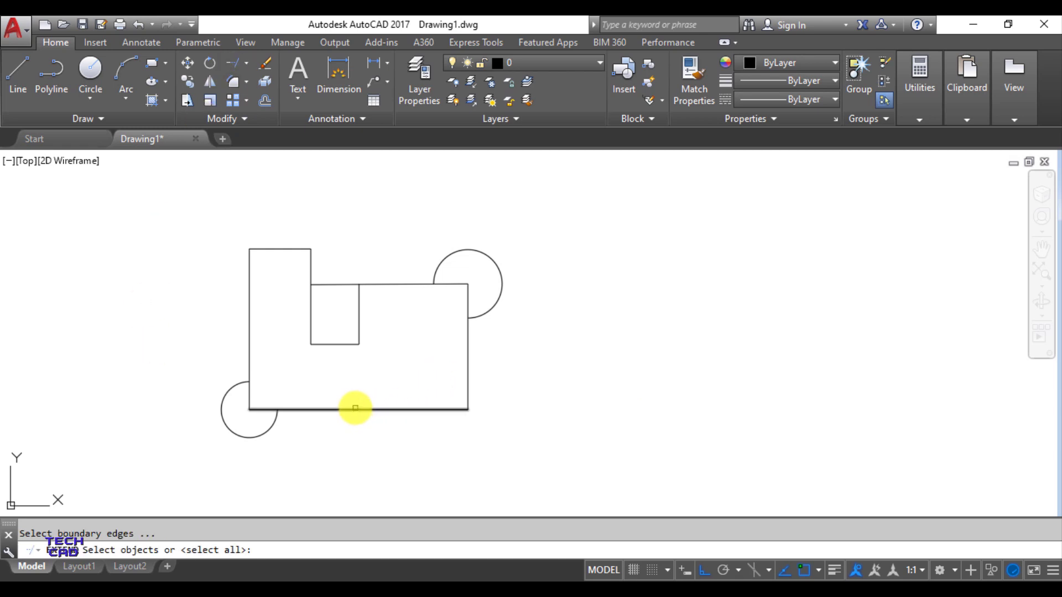
click(349, 409)
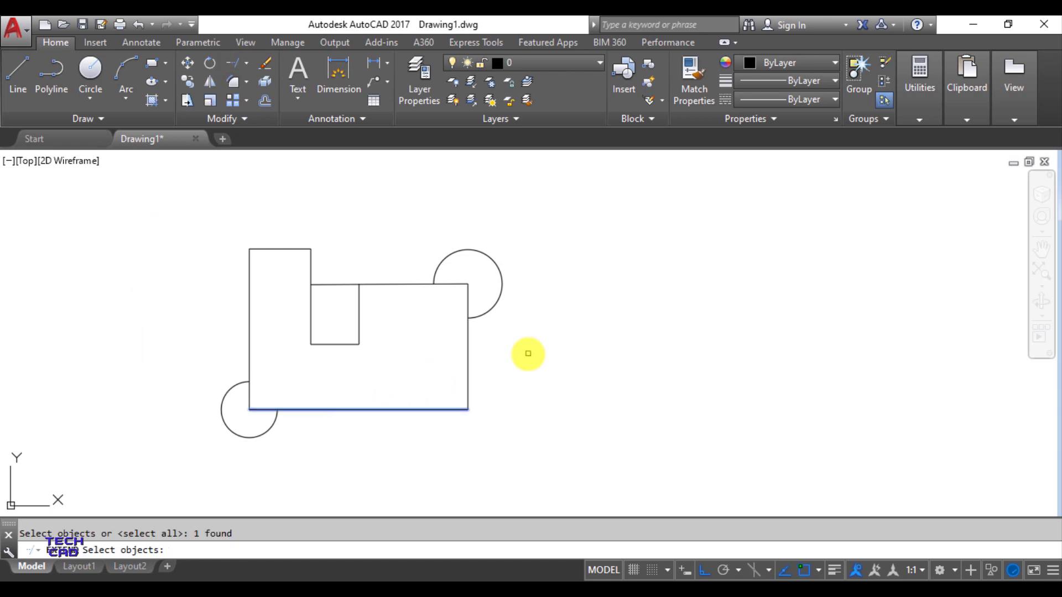
key(Return)
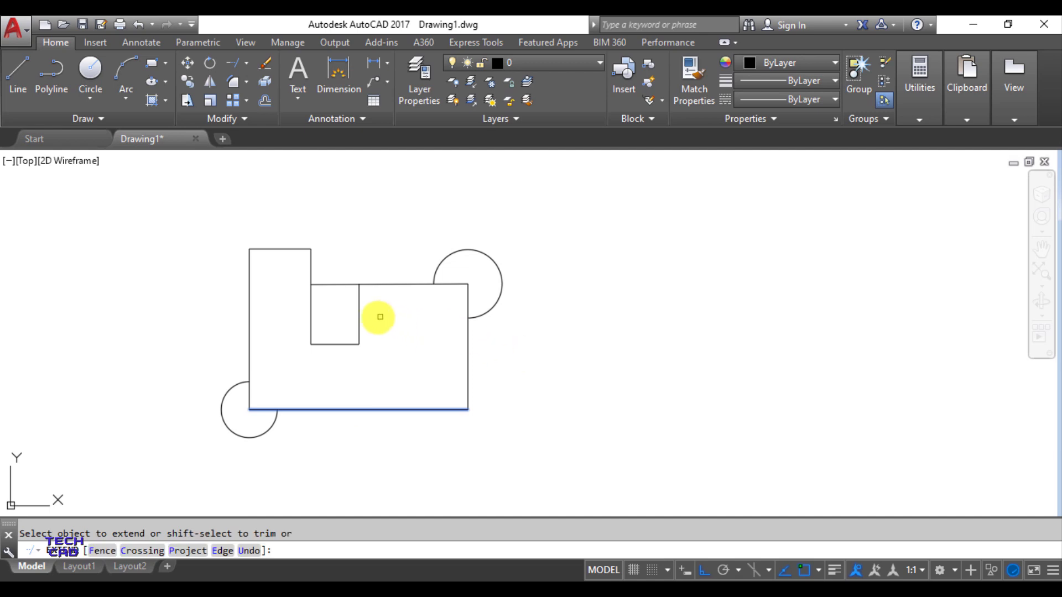
click(360, 321)
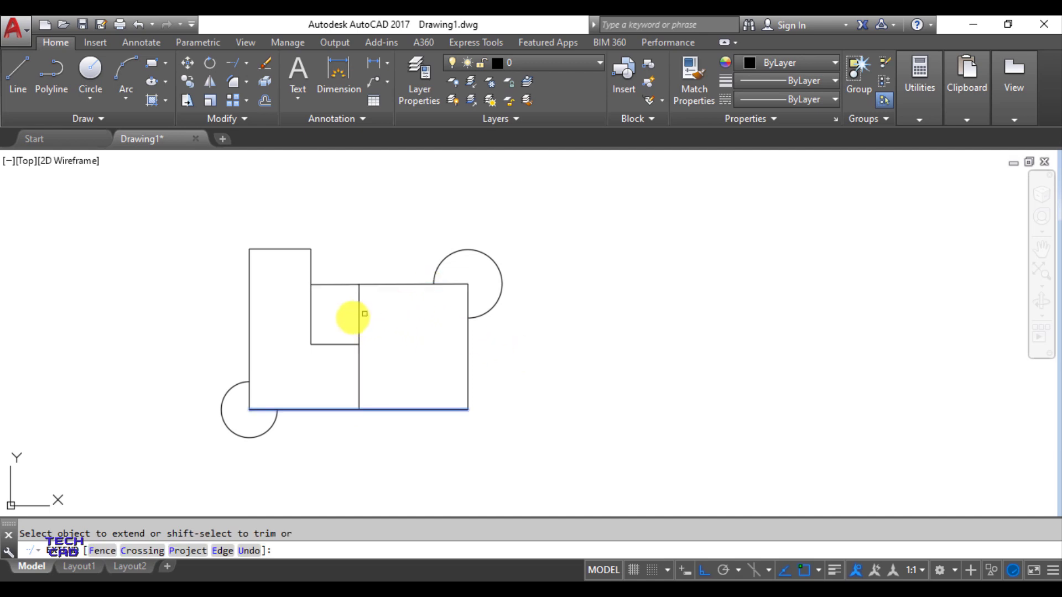
click(310, 318)
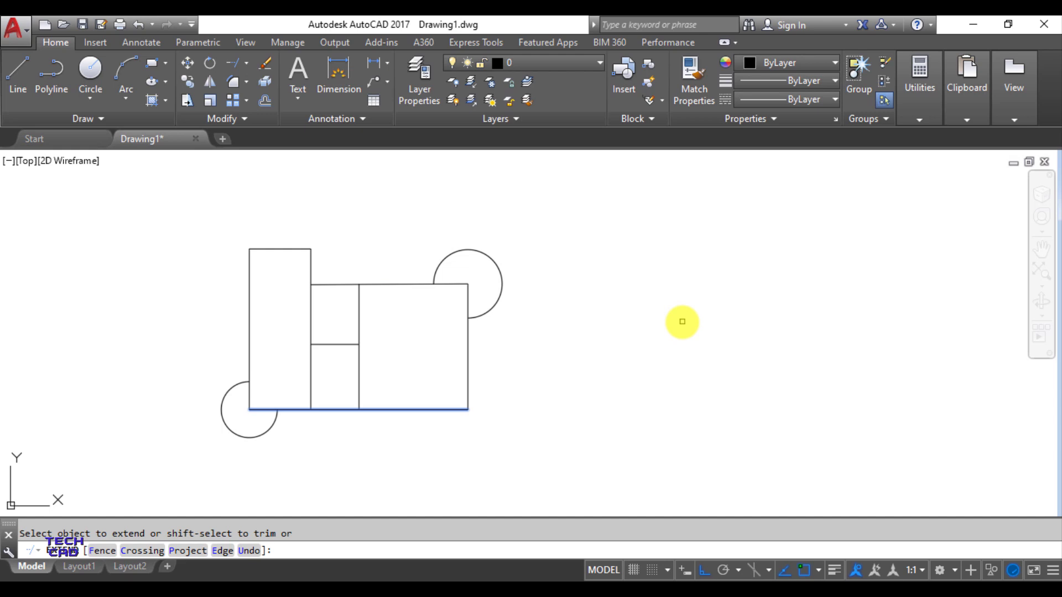
key(Escape)
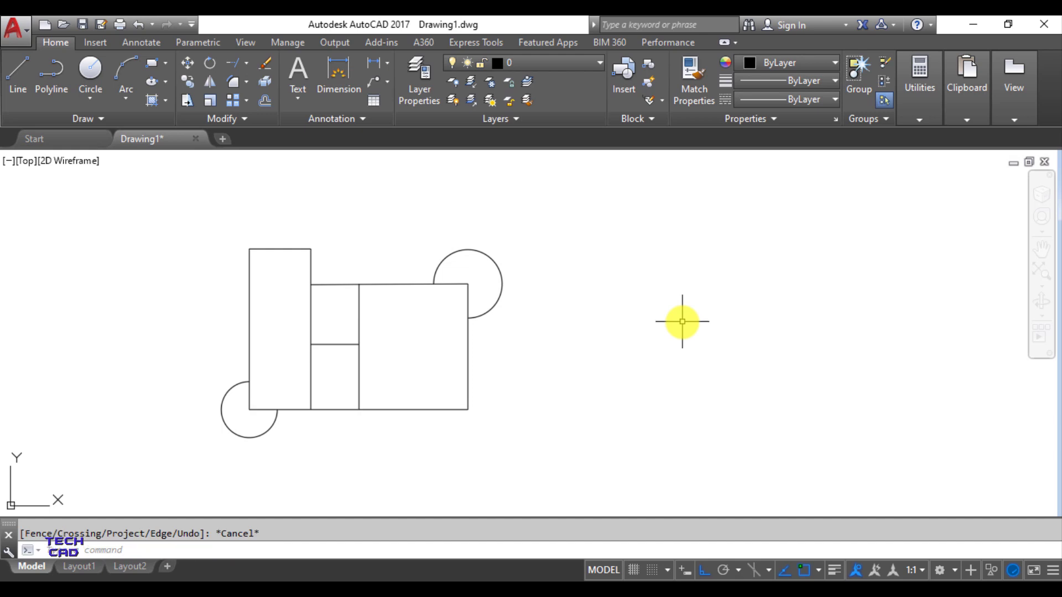